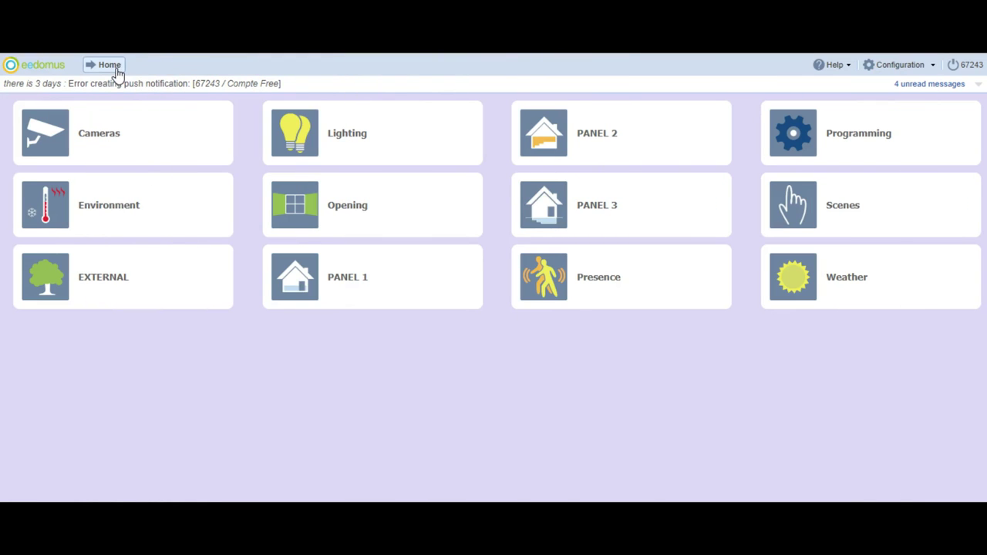
Go to Configuration and open the 'Add or remove a device' page
{"action": "left_click", "coordinate": [117, 76]}
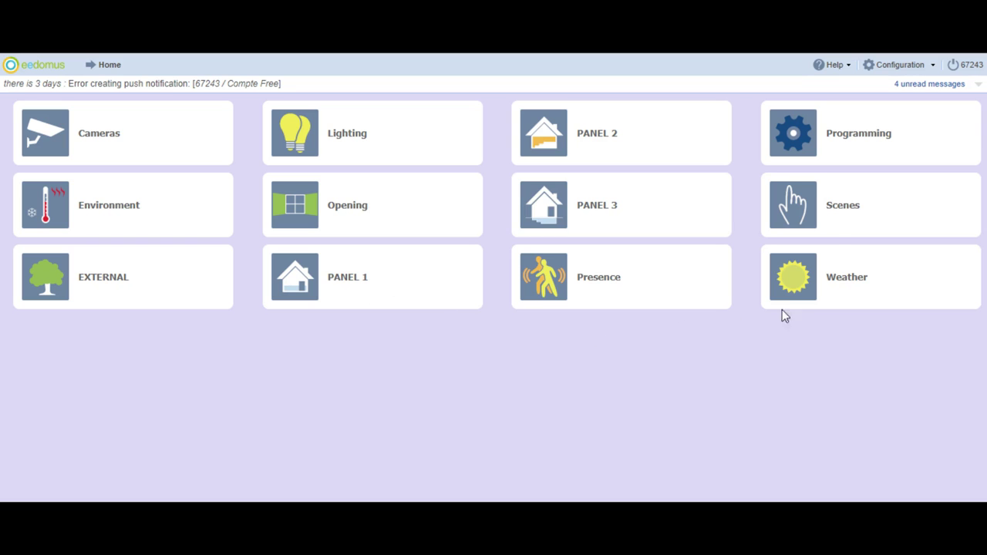
{"action": "left_click", "coordinate": [901, 67]}
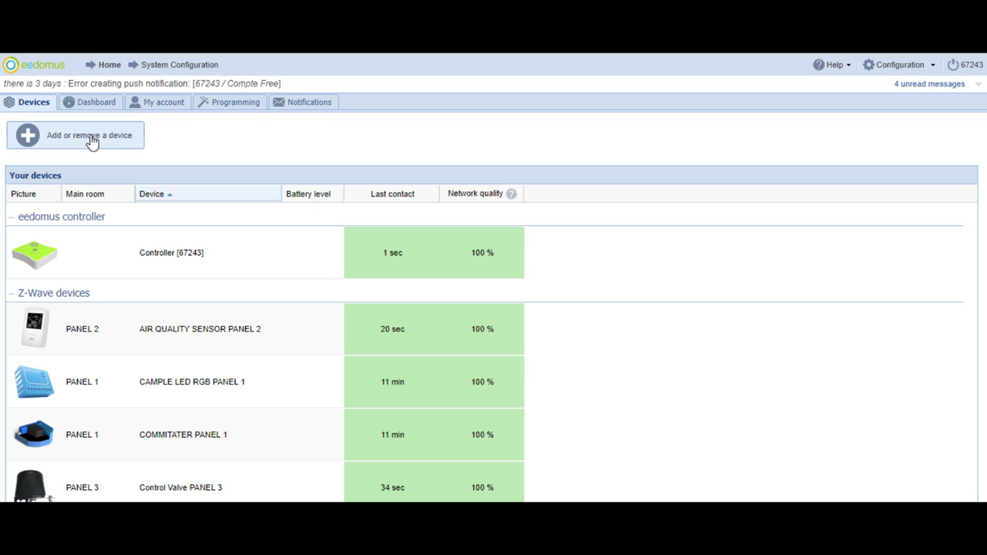
{"action": "left_click", "coordinate": [91, 139]}
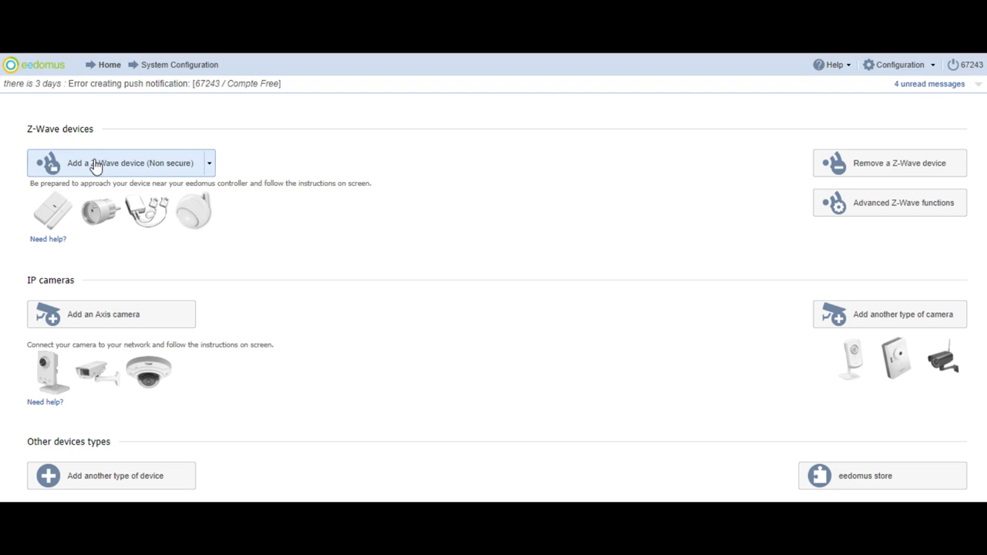
Include the Z-Wave multi sensor as a non-secure device, added as node #26
{"action": "left_click", "coordinate": [94, 166]}
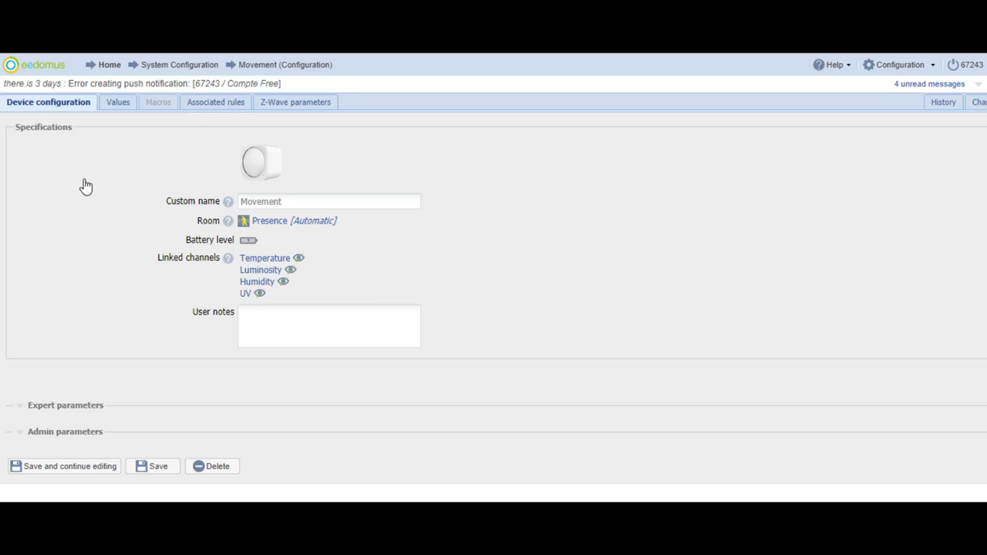
Bring up the room manager from the Movement sensor's room setting
{"action": "left_click", "coordinate": [262, 264]}
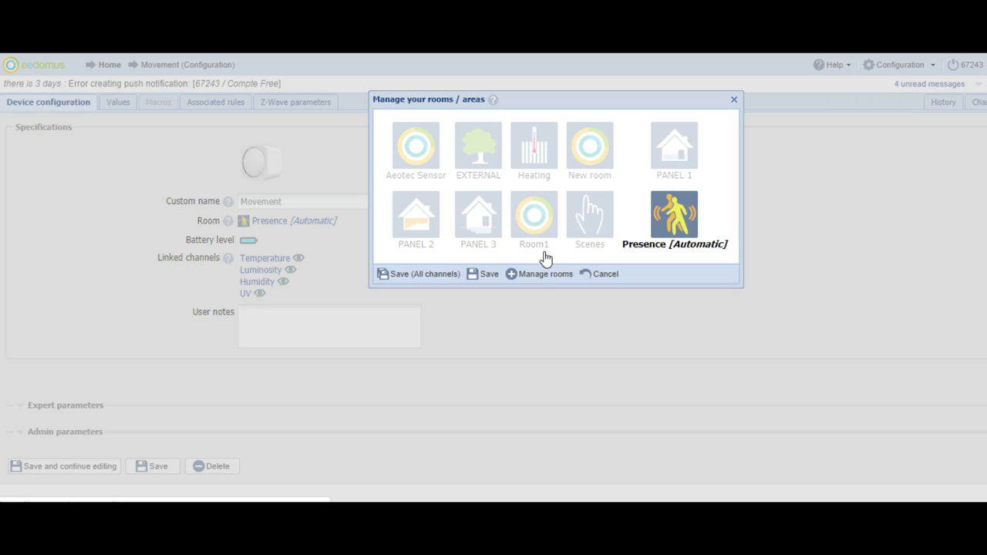
{"action": "left_click", "coordinate": [528, 277]}
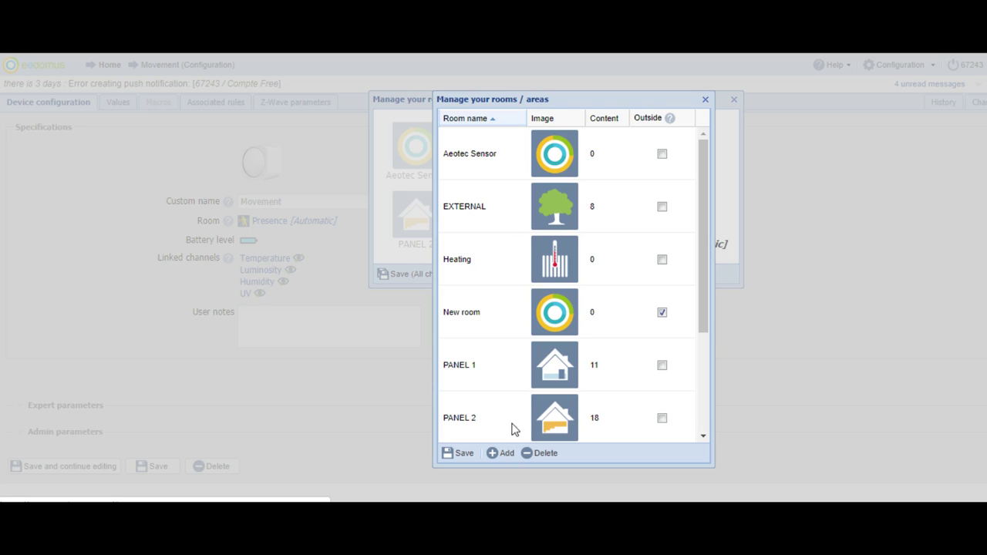
Create a room named 'Multi sensor' with a Round category ring icon
{"action": "left_click", "coordinate": [502, 455]}
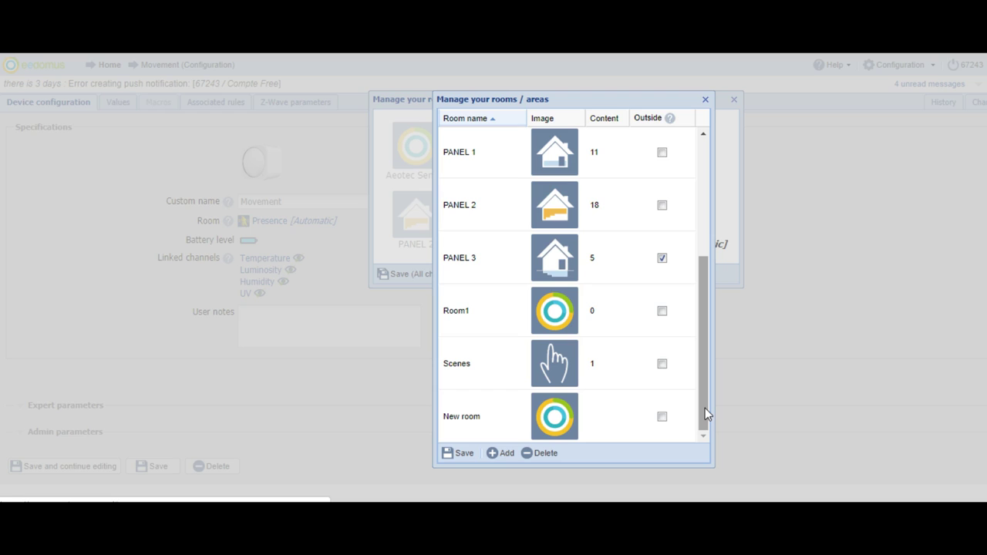
{"action": "left_click", "coordinate": [544, 423]}
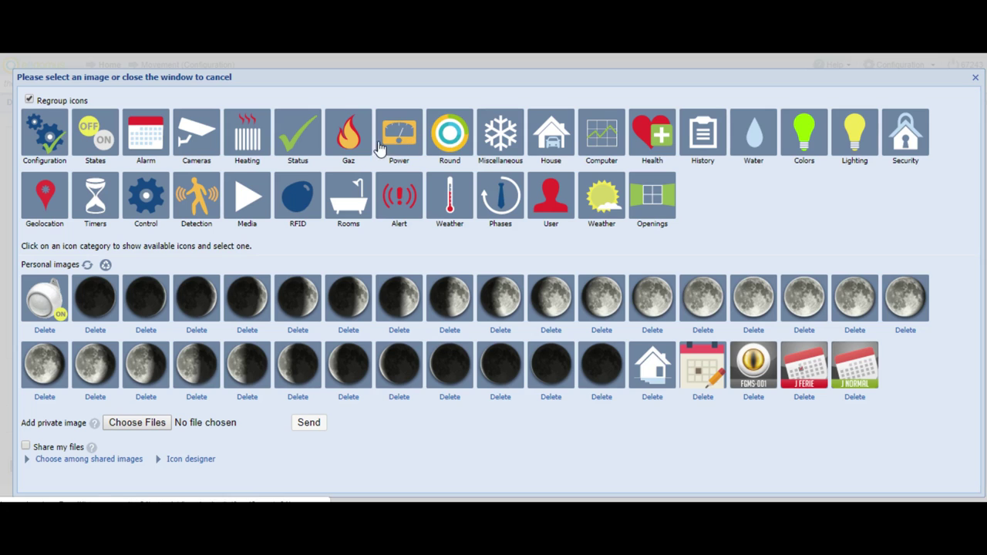
{"action": "left_click", "coordinate": [448, 137]}
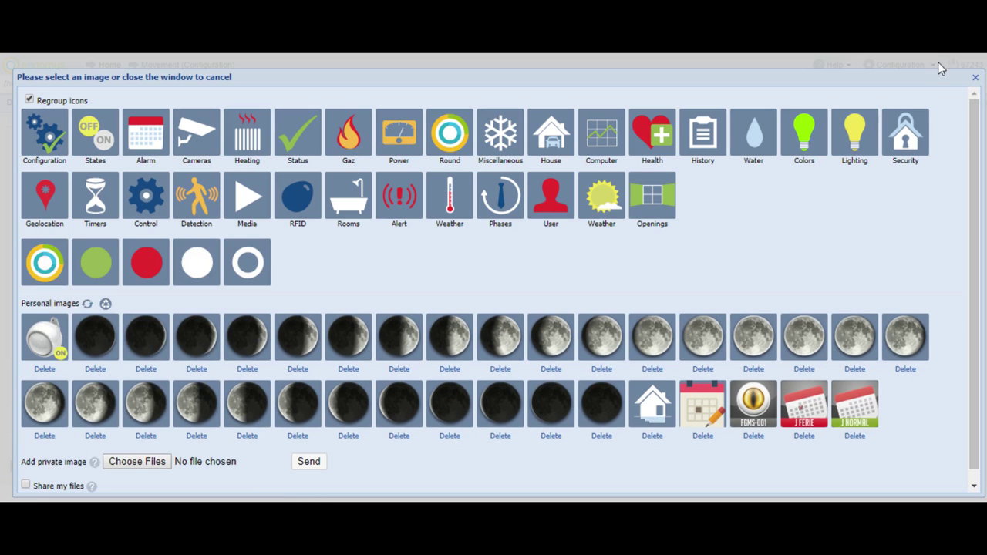
{"action": "left_click", "coordinate": [975, 78]}
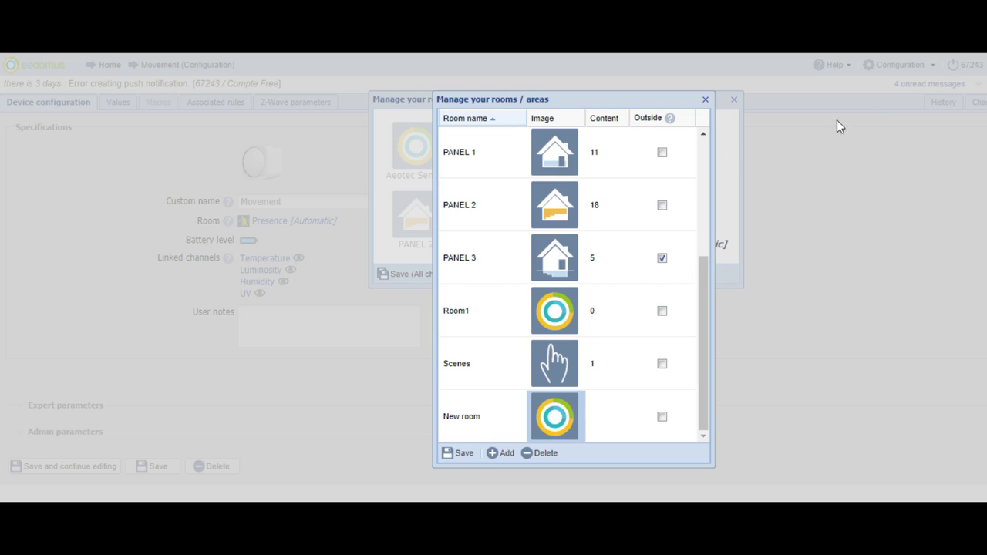
{"action": "left_click", "coordinate": [467, 418]}
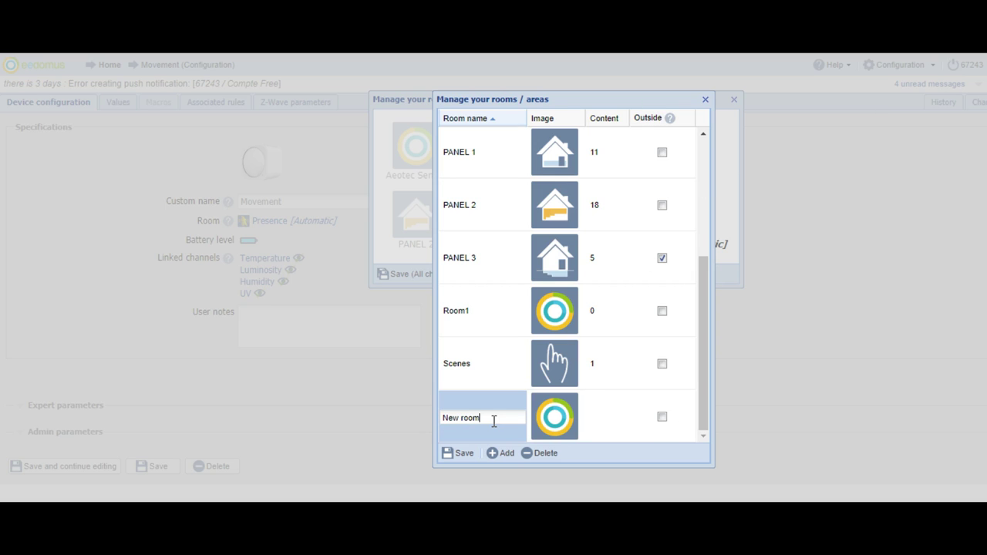
{"action": "key", "text": "BackSpace"}
{"action": "key", "text": "BackSpace"}
{"action": "key", "text": "BackSpace"}
{"action": "key", "text": "BackSpace"}
{"action": "key", "text": "BackSpace"}
{"action": "key", "text": "BackSpace"}
{"action": "key", "text": "BackSpace"}
{"action": "key", "text": "BackSpace"}
{"action": "type", "text": "Multi sensor"}
Save the room list and assign Multi sensor to the Movement sensor's channels
{"action": "left_click", "coordinate": [484, 430]}
{"action": "left_click", "coordinate": [453, 456]}
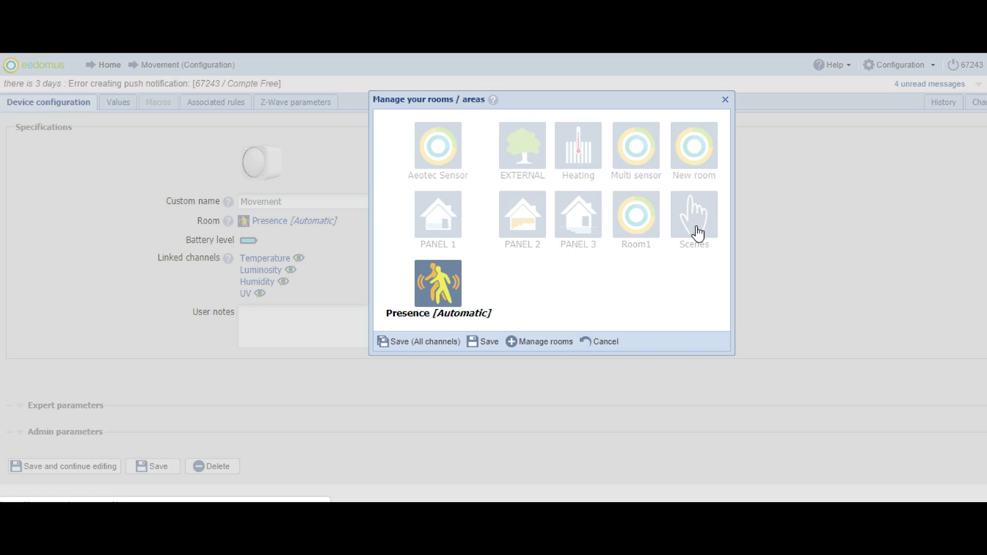
{"action": "left_click", "coordinate": [632, 162]}
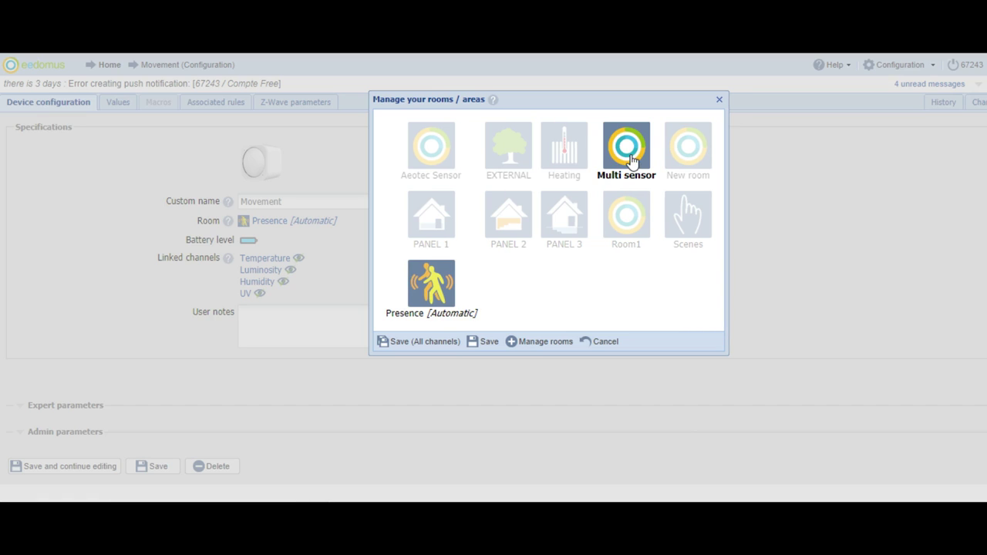
{"action": "left_click", "coordinate": [431, 345]}
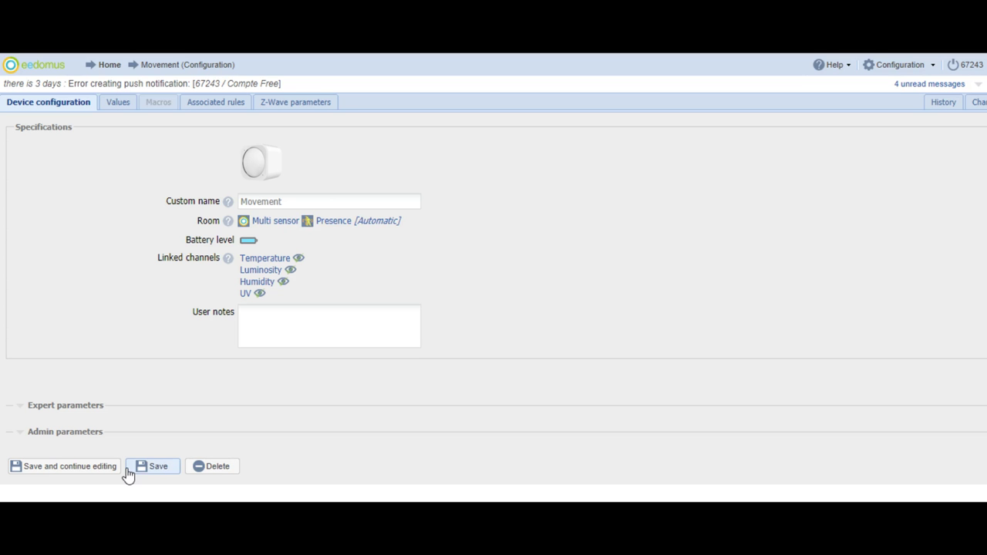
Save the Movement device configuration and open the Multi sensor room from Home
{"action": "left_click", "coordinate": [153, 466]}
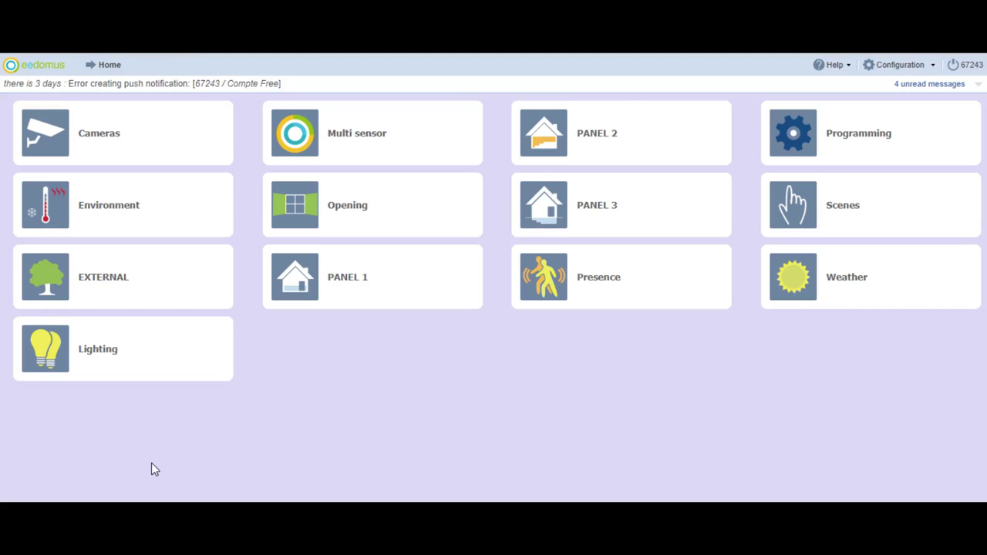
{"action": "left_click", "coordinate": [293, 143]}
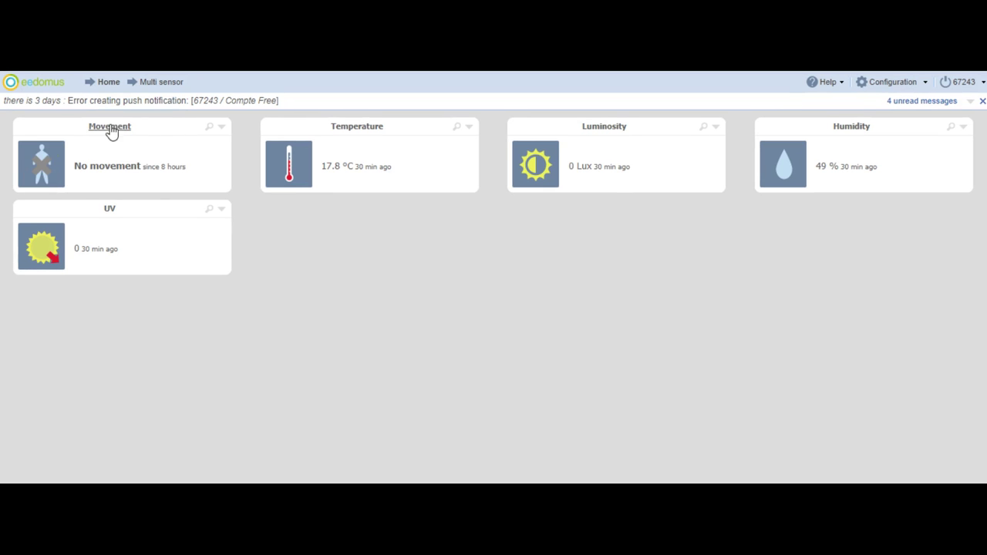
Set the Movement and Temperature widgets to Curve display
{"action": "left_click", "coordinate": [220, 129]}
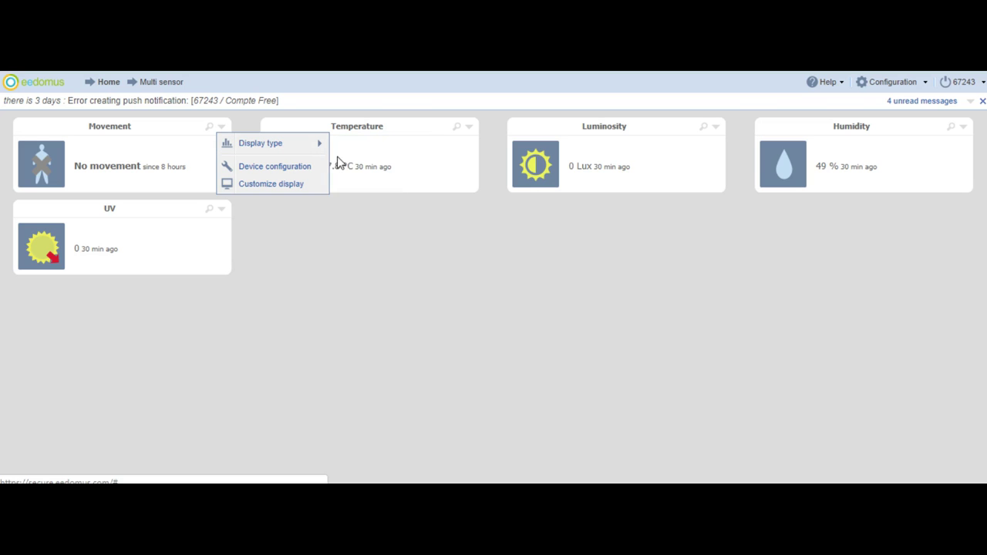
{"action": "mouse_move", "coordinate": [316, 152]}
{"action": "left_click", "coordinate": [353, 149]}
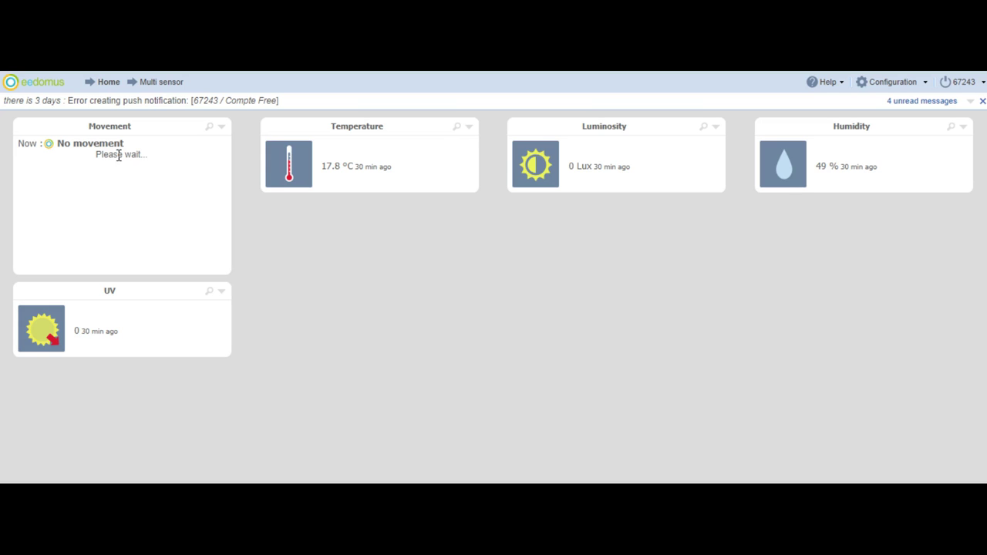
{"action": "left_click", "coordinate": [468, 129]}
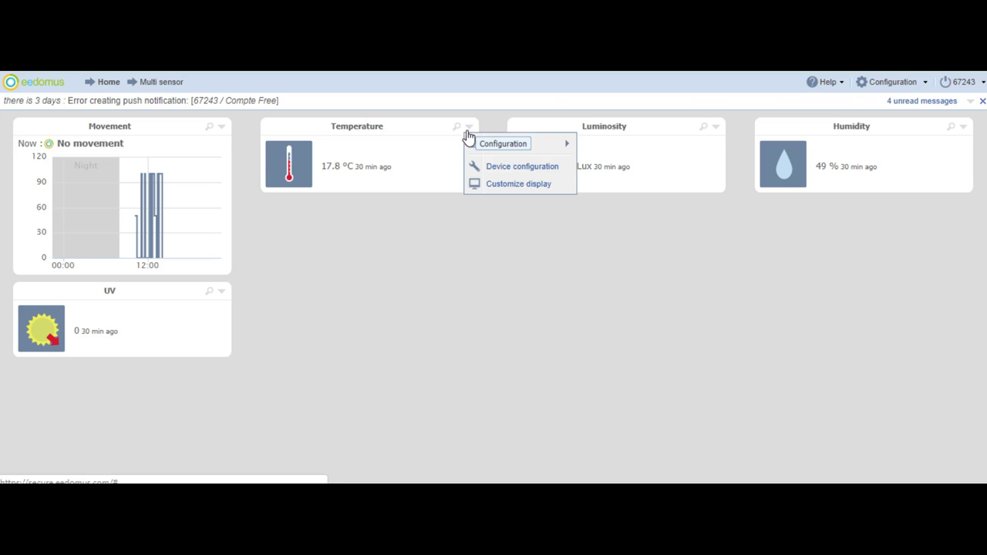
{"action": "mouse_move", "coordinate": [498, 149]}
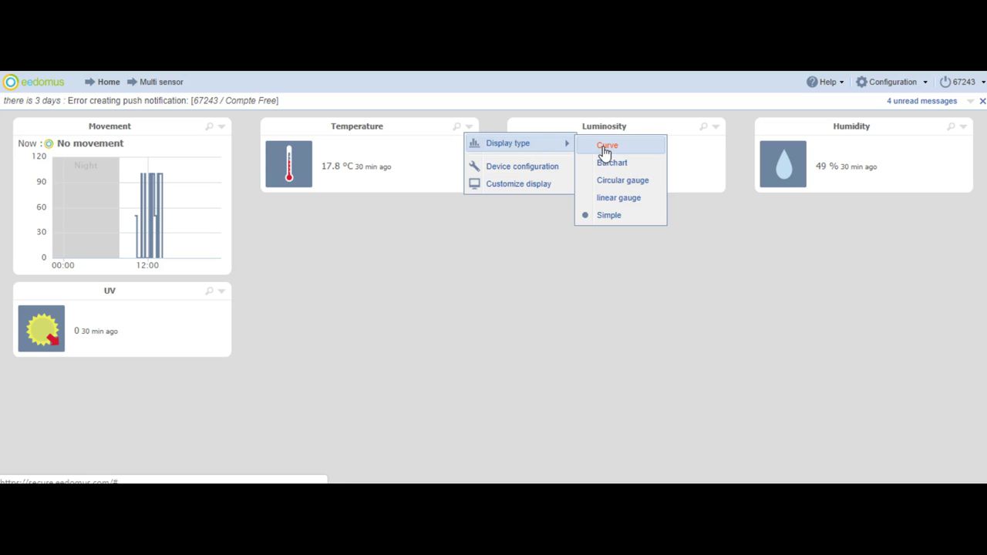
{"action": "left_click", "coordinate": [605, 153]}
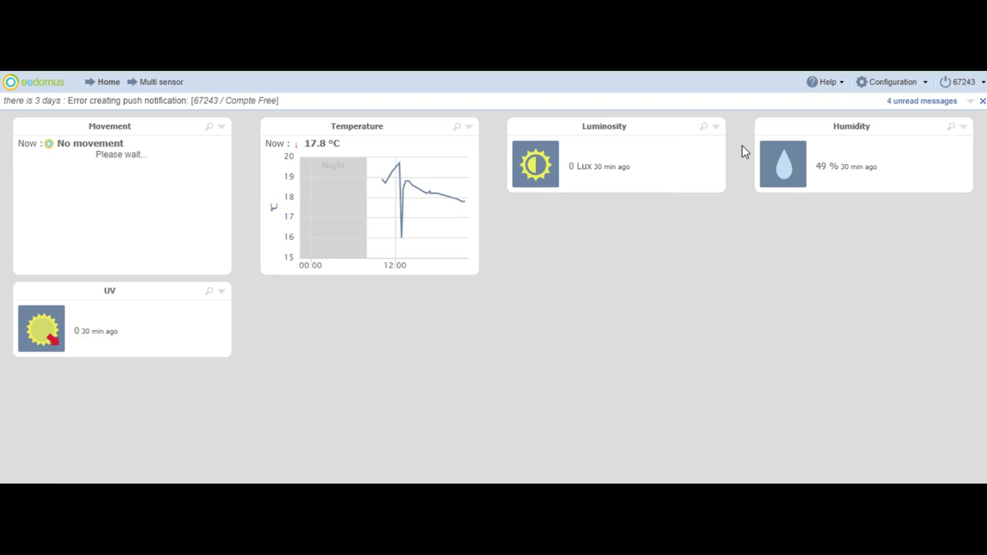
Set the Luminosity and Humidity widgets to Curve display
{"action": "left_click", "coordinate": [714, 128]}
{"action": "mouse_move", "coordinate": [812, 148]}
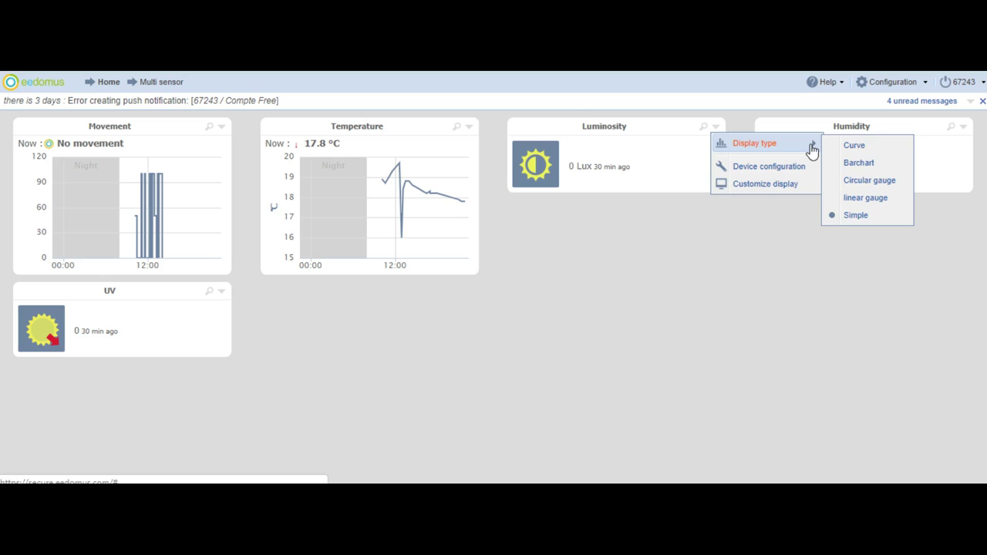
{"action": "left_click", "coordinate": [852, 145]}
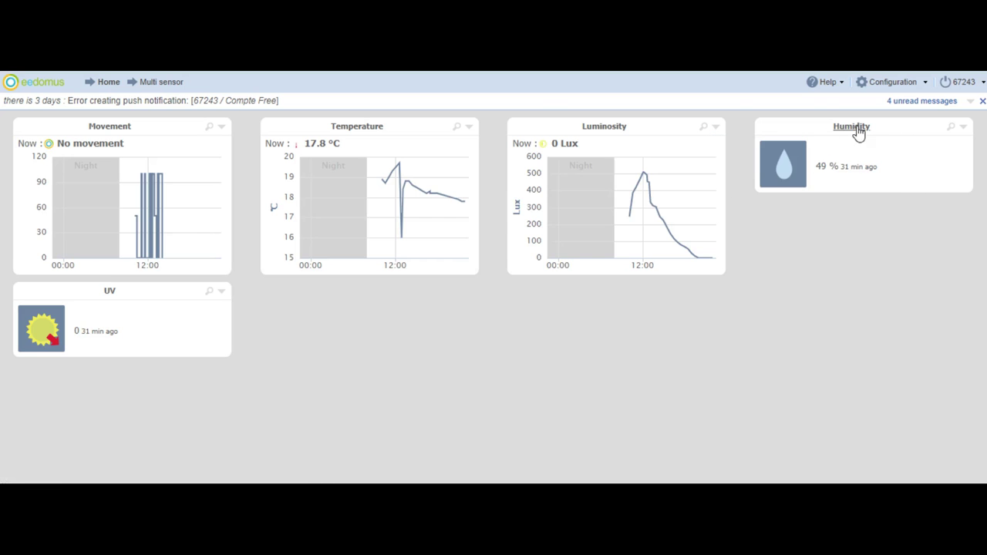
{"action": "left_click", "coordinate": [963, 127]}
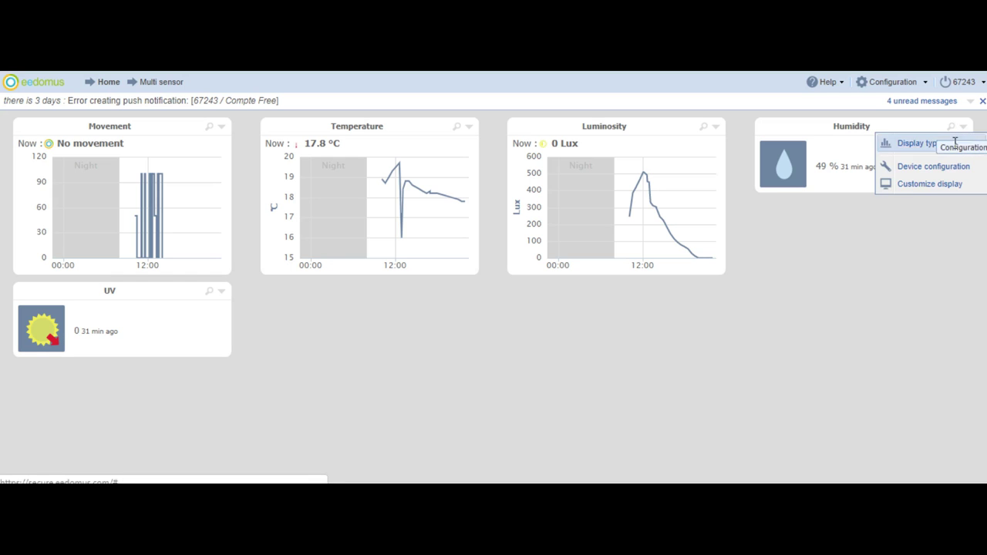
{"action": "left_click", "coordinate": [952, 147]}
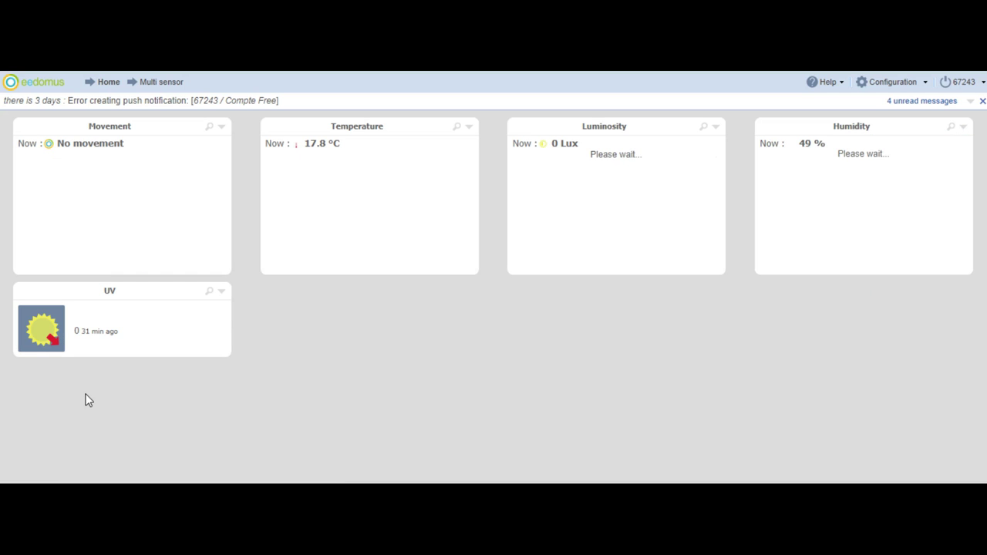
{"action": "left_click", "coordinate": [223, 298]}
Change the UV widget's display, then start removing a Z-Wave device from Configuration
{"action": "left_click", "coordinate": [459, 328]}
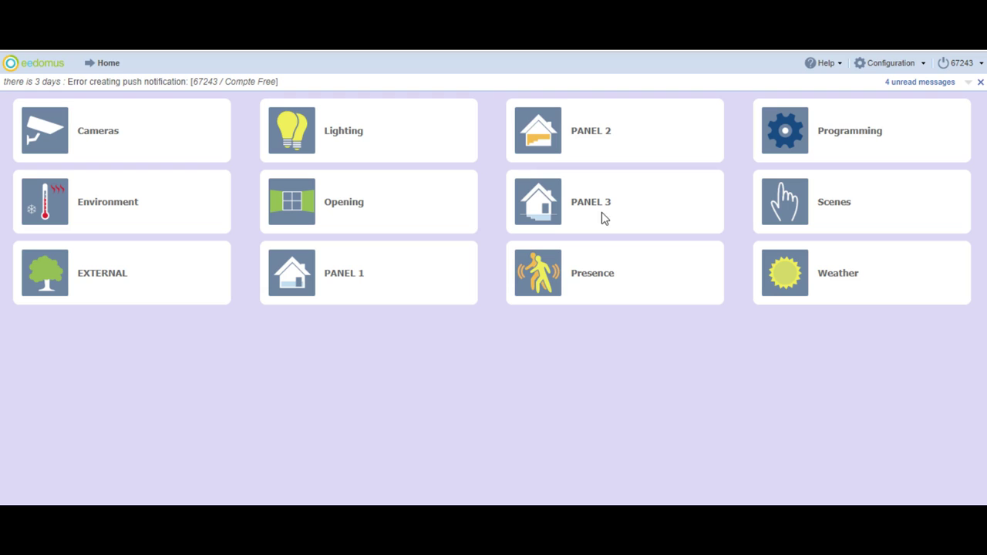
{"action": "left_click", "coordinate": [876, 67]}
{"action": "left_click", "coordinate": [103, 139]}
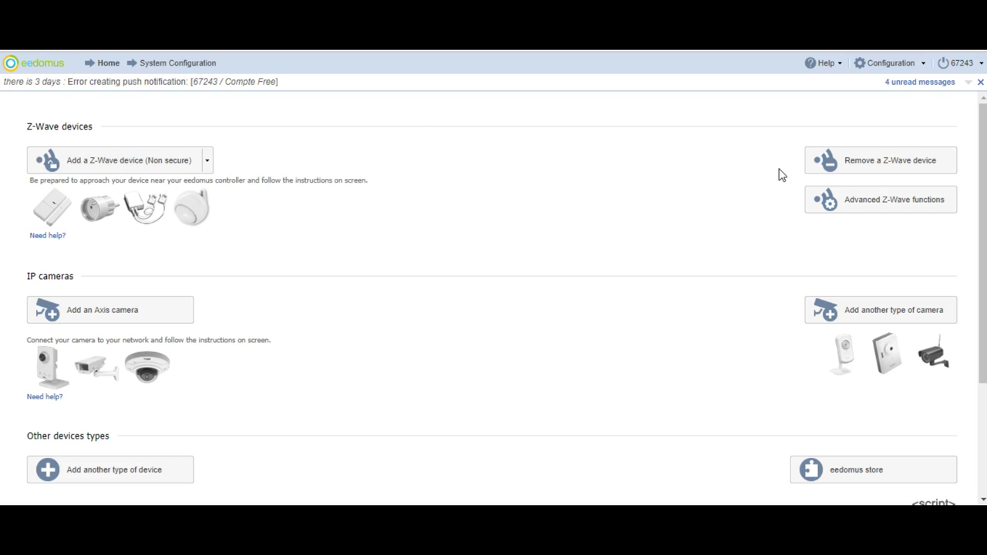
{"action": "left_click", "coordinate": [887, 160]}
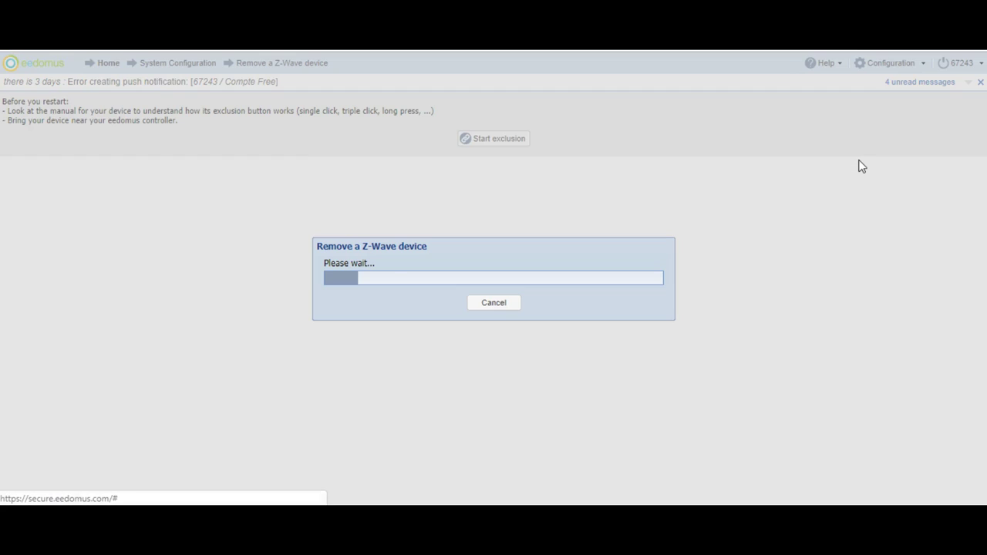